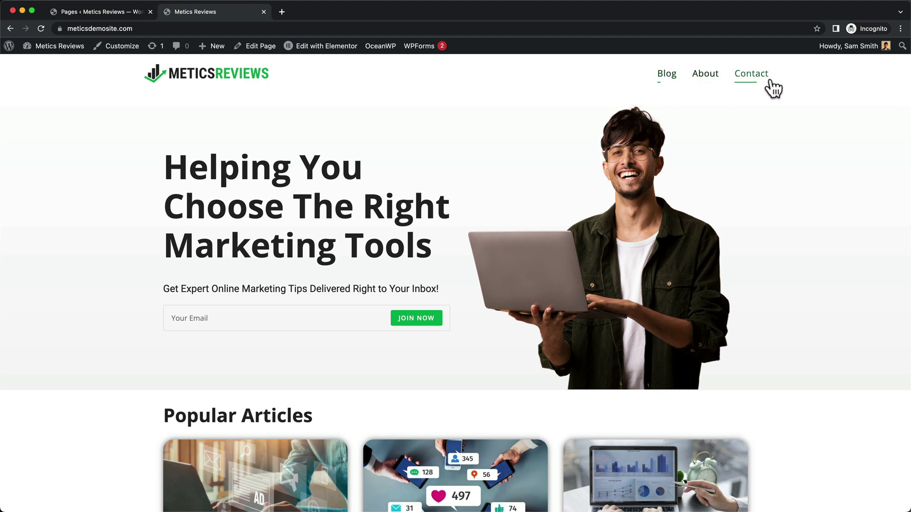
Switch from the demo site to the admin Pages list showing About, Blog, Contact and Home.
click(112, 8)
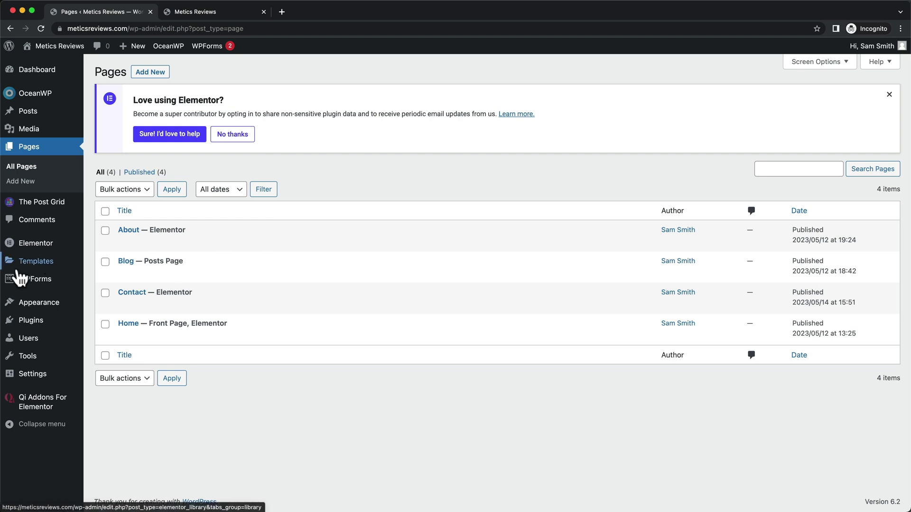
Create a new menu named 'Main Menu' under Appearance > Menus.
mouse_move(16, 300)
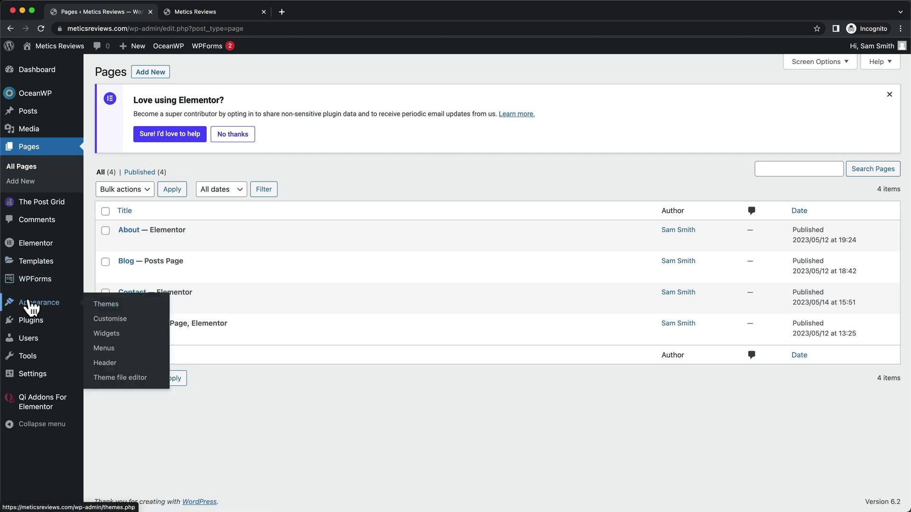
click(114, 349)
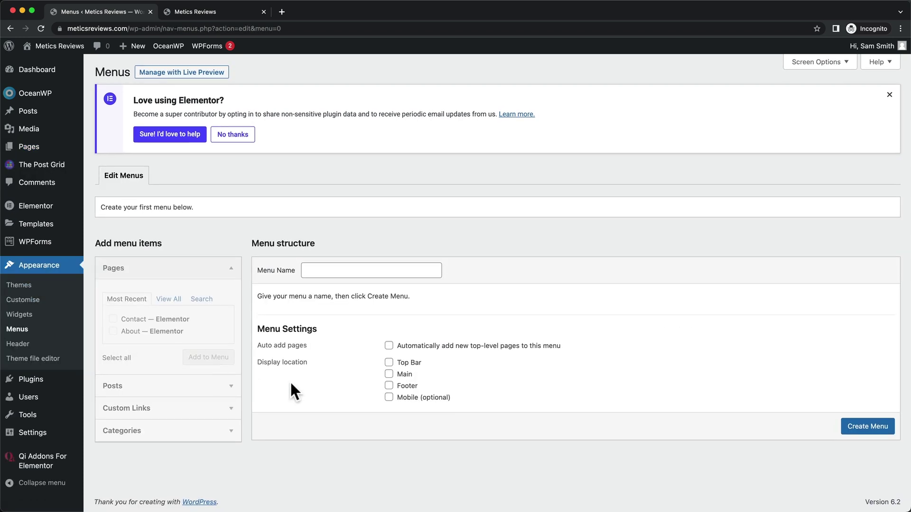
click(324, 266)
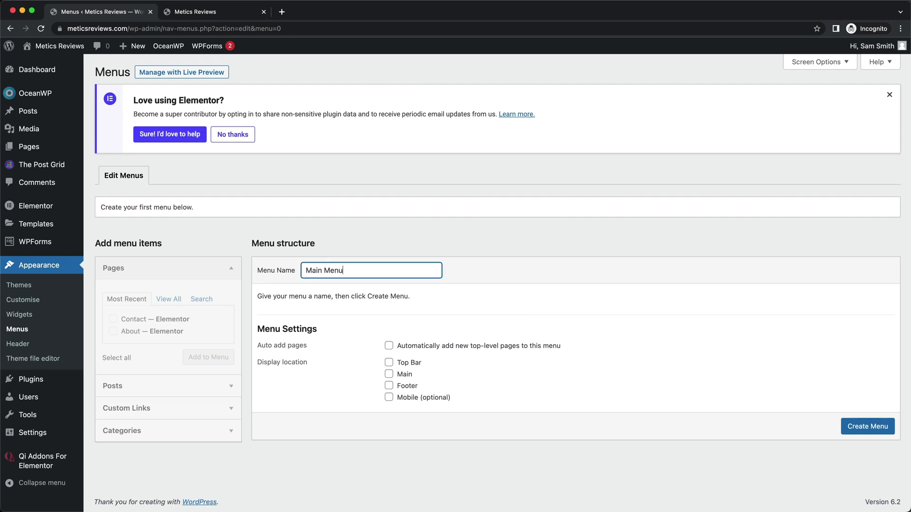
click(859, 432)
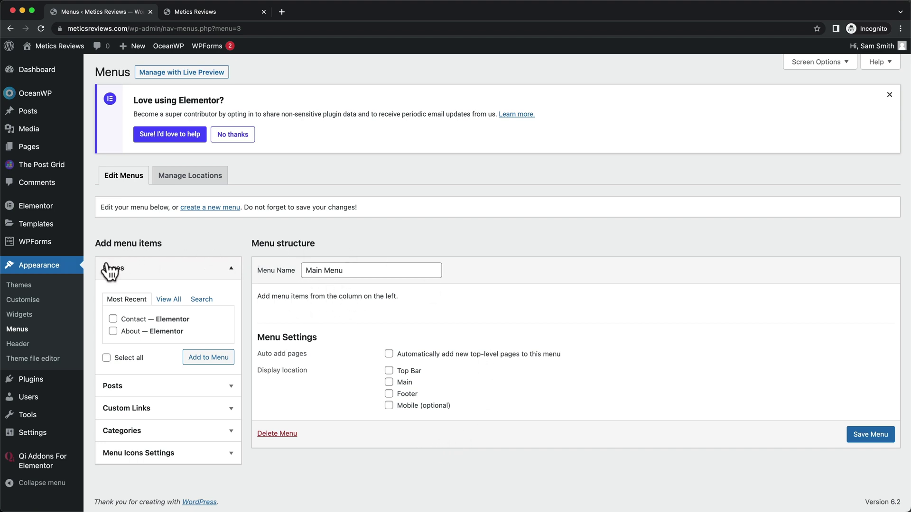
Add the Blog, About and Contact pages to Main Menu.
click(170, 300)
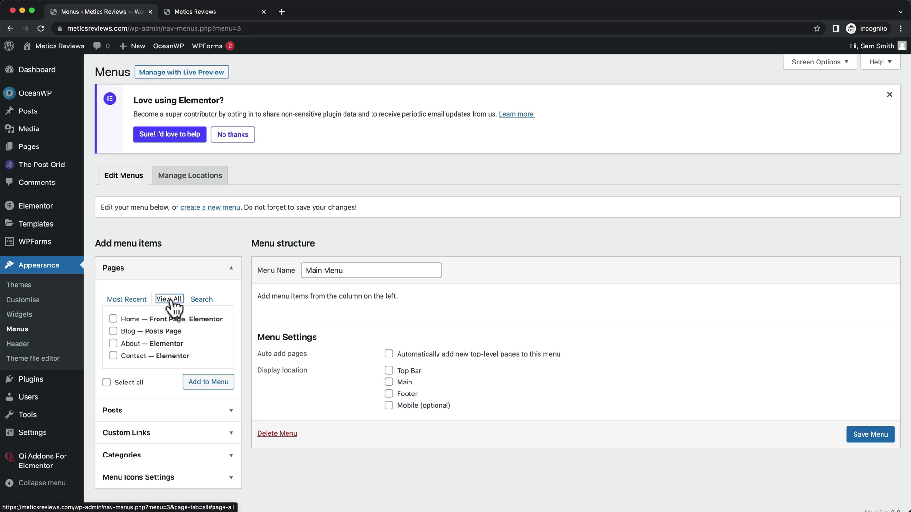
click(113, 331)
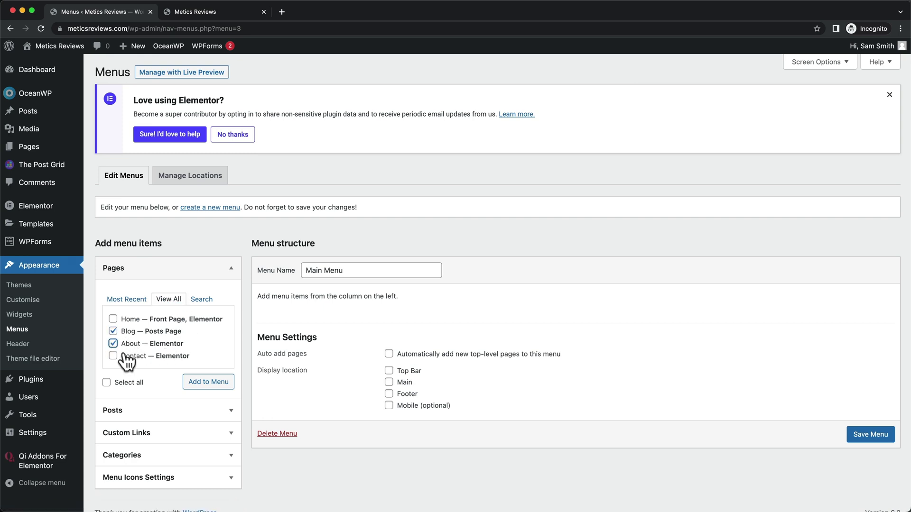
click(113, 356)
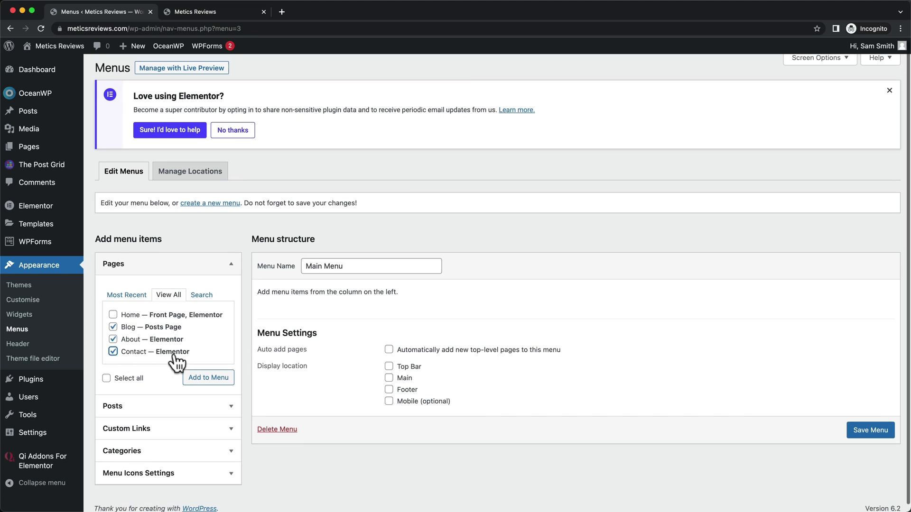
click(195, 381)
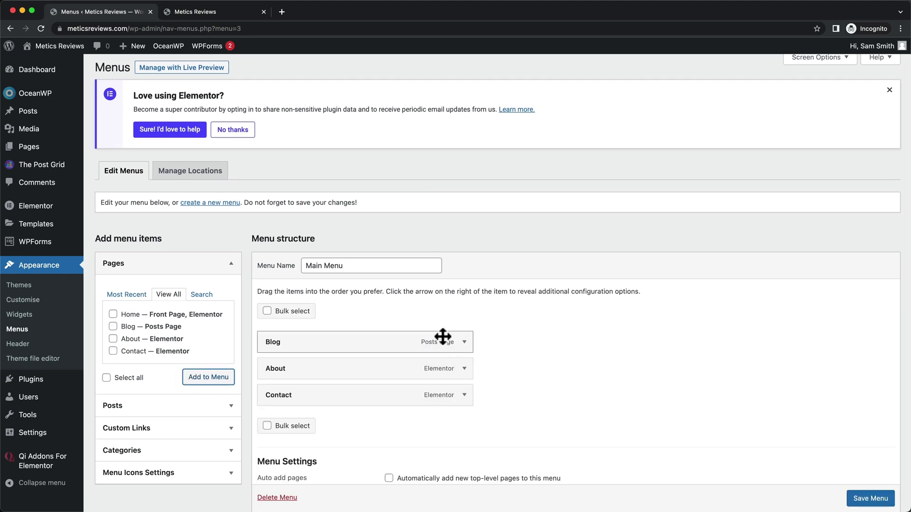
Tick the Main display location for Main Menu and save the menu.
scroll(367, 354, down, 1)
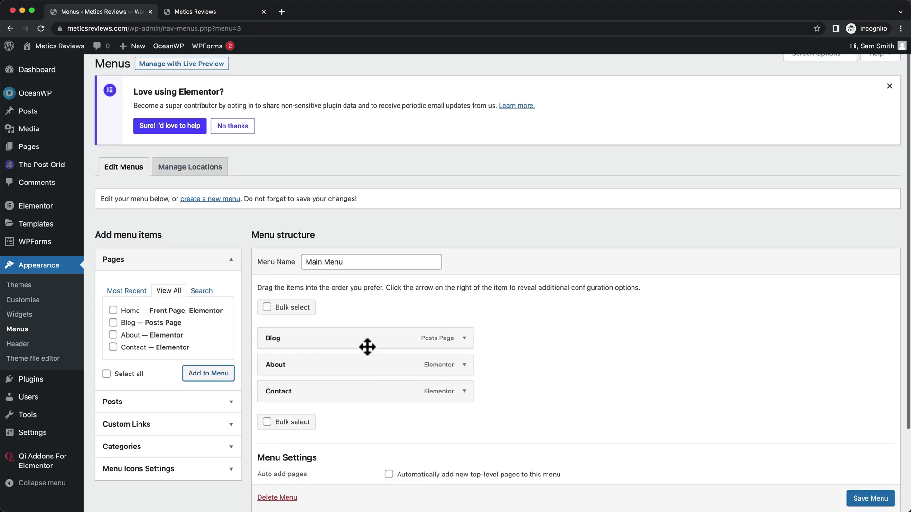
mouse_move(271, 372)
mouse_down()
mouse_move(270, 340)
mouse_move(270, 372)
mouse_up()
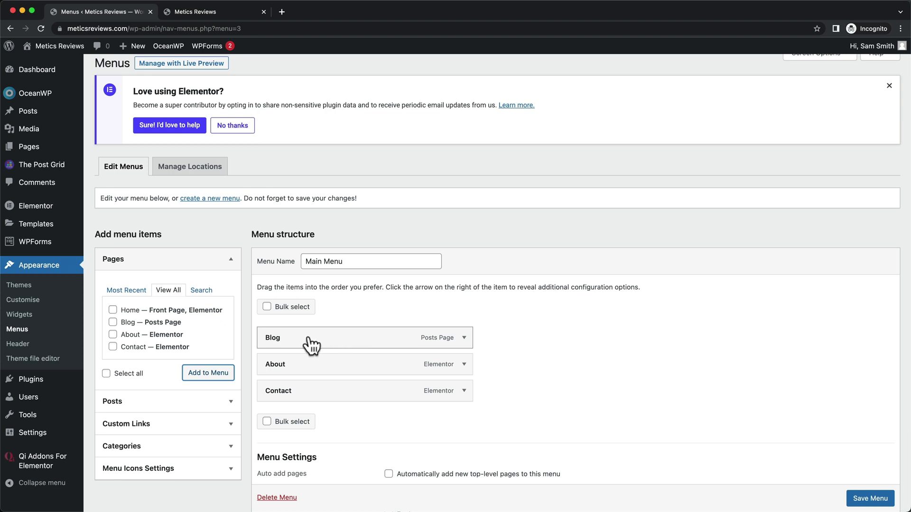
scroll(607, 337, down, 3)
scroll(522, 332, down, 1)
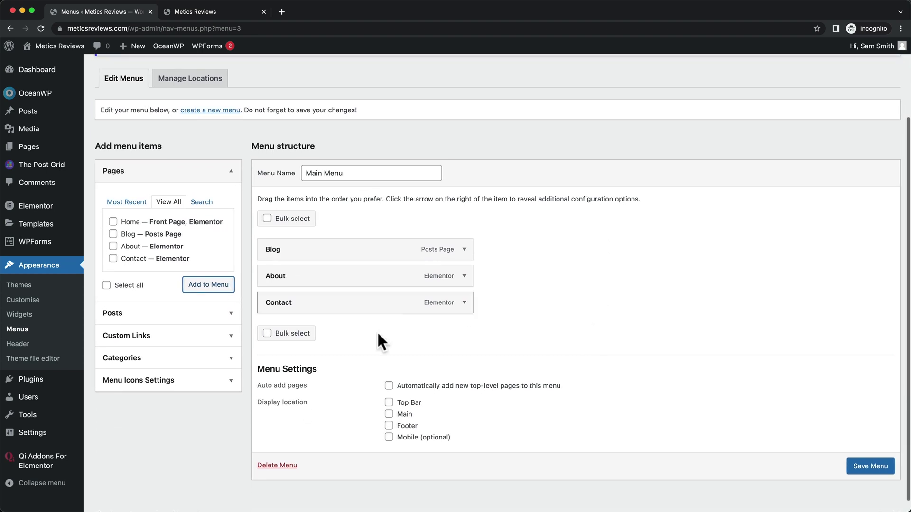
scroll(400, 372, down, 1)
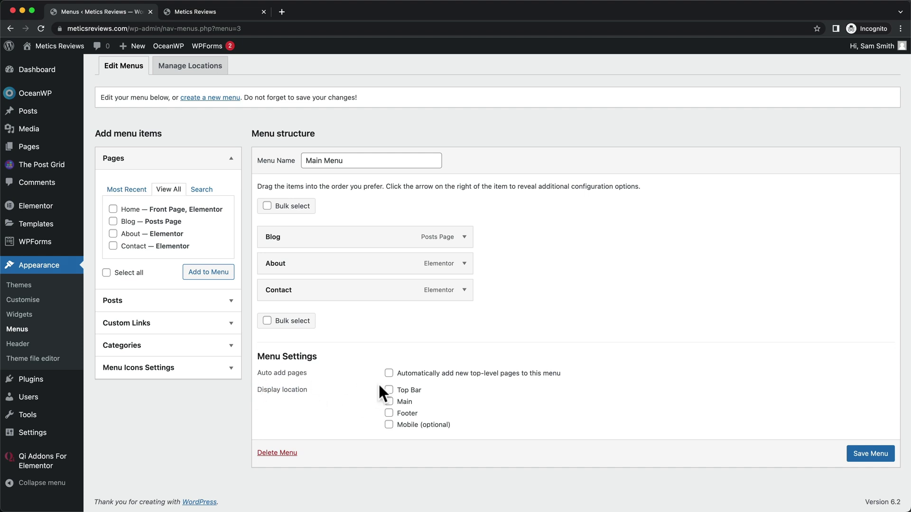
click(389, 402)
click(863, 455)
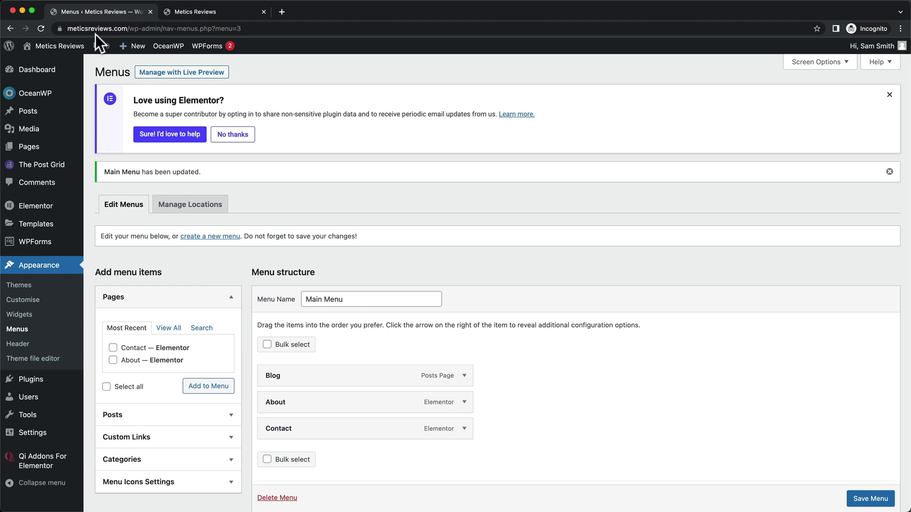
Open the live site in a new tab and compare its Blog/About/Contact header with the demo.
mouse_move(62, 48)
right_click(59, 63)
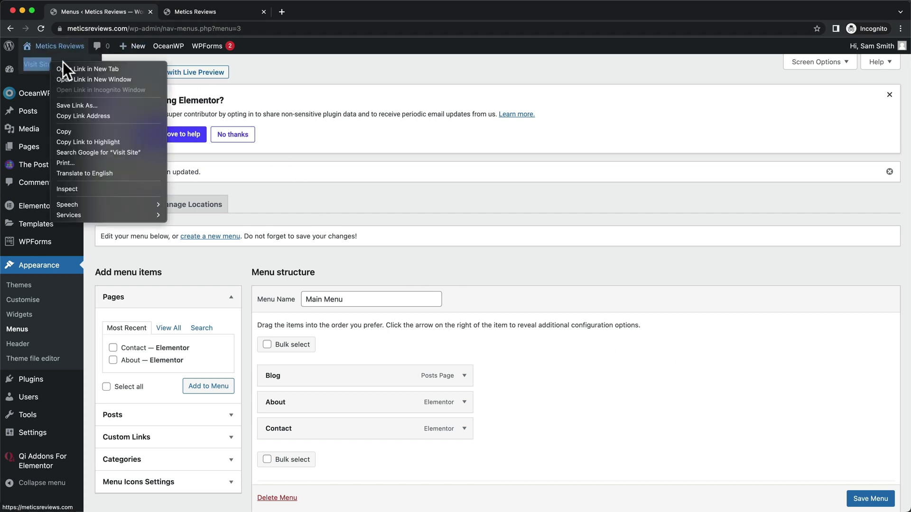
click(72, 68)
click(216, 12)
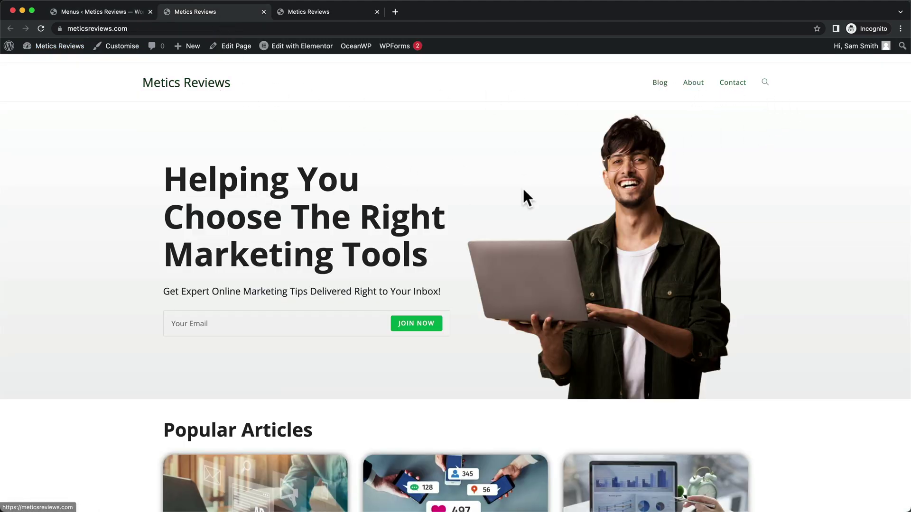
click(326, 14)
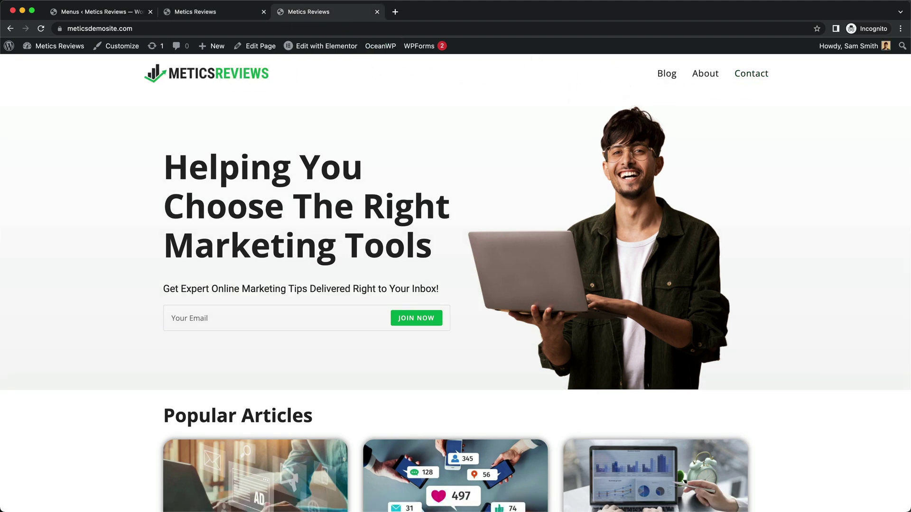
click(232, 12)
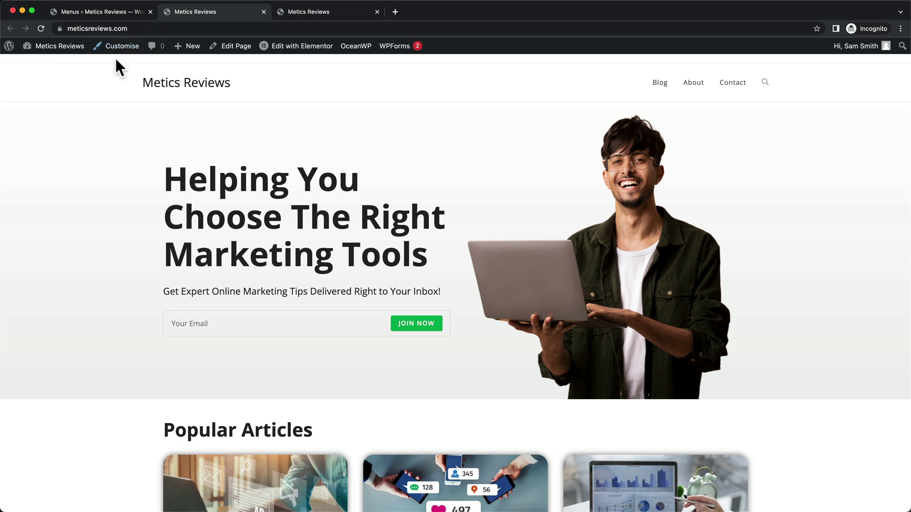
In the Customiser, untick Enable Top Bar under Top Bar > General.
click(125, 49)
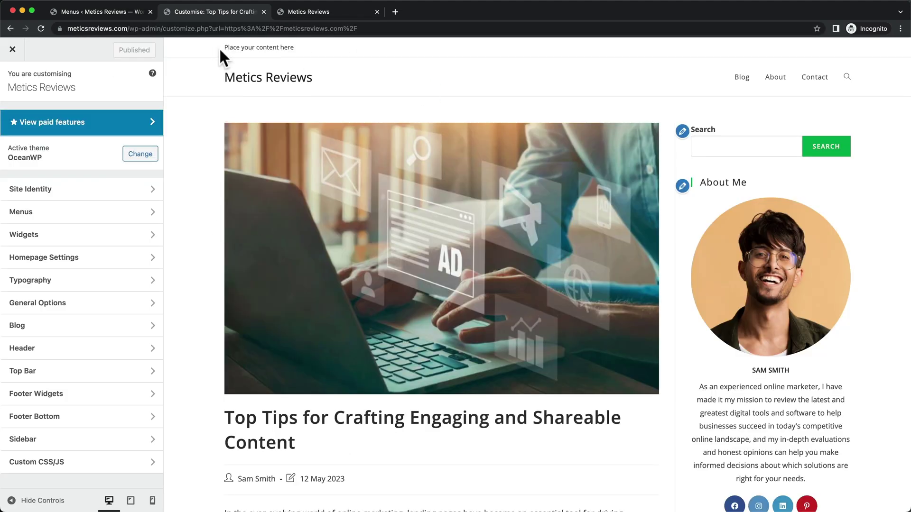
drag(362, 49, 223, 48)
click(331, 55)
click(29, 371)
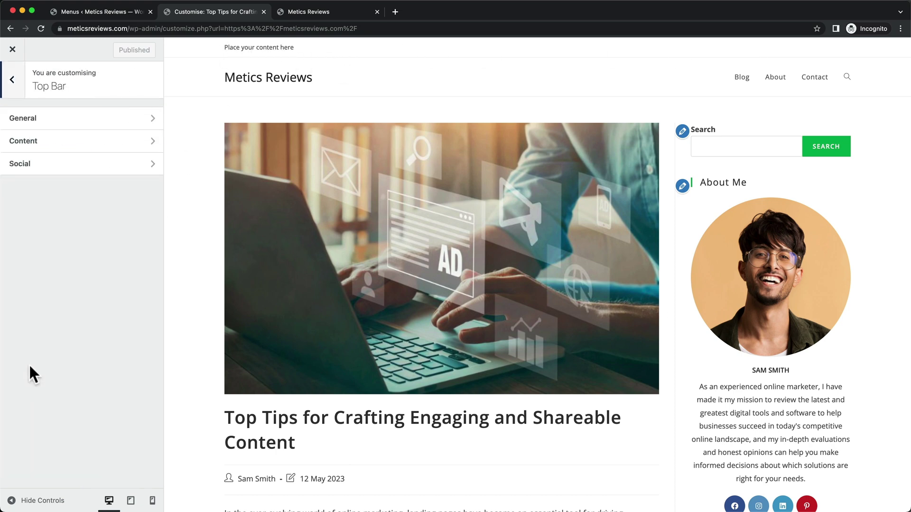
click(89, 119)
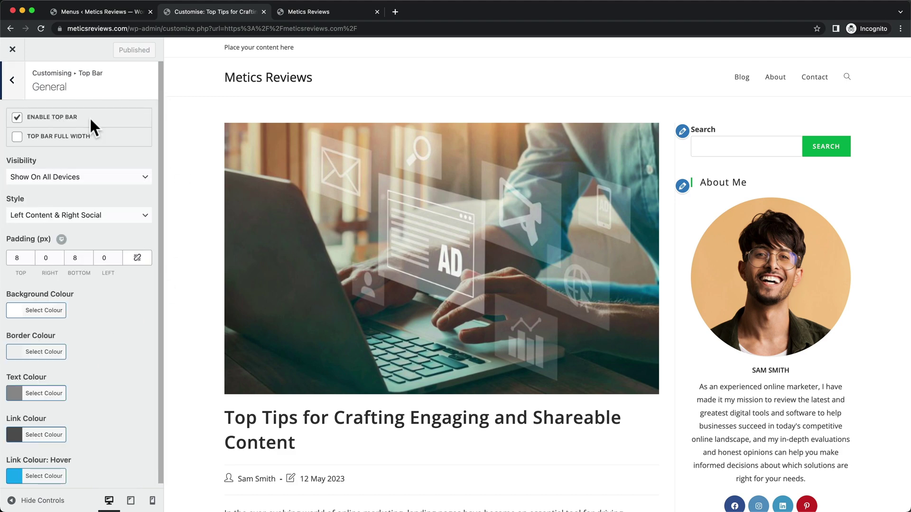
click(17, 118)
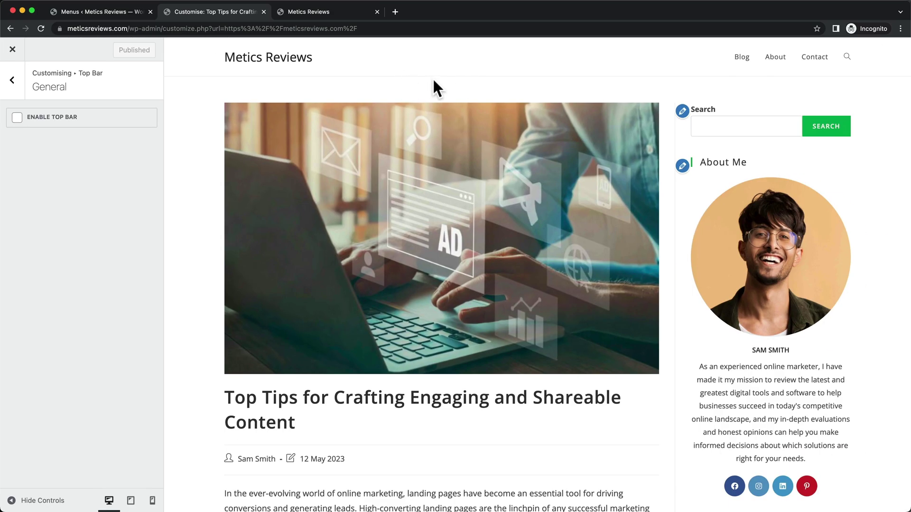
click(11, 81)
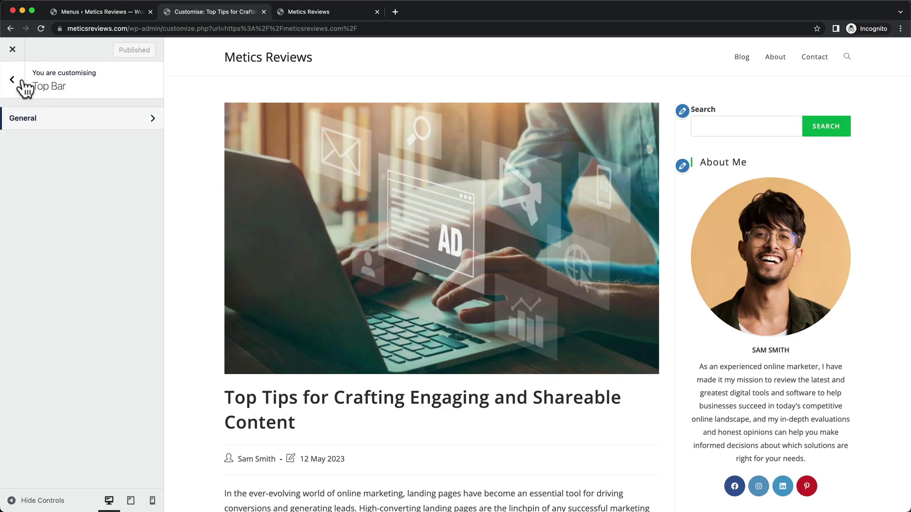
click(19, 81)
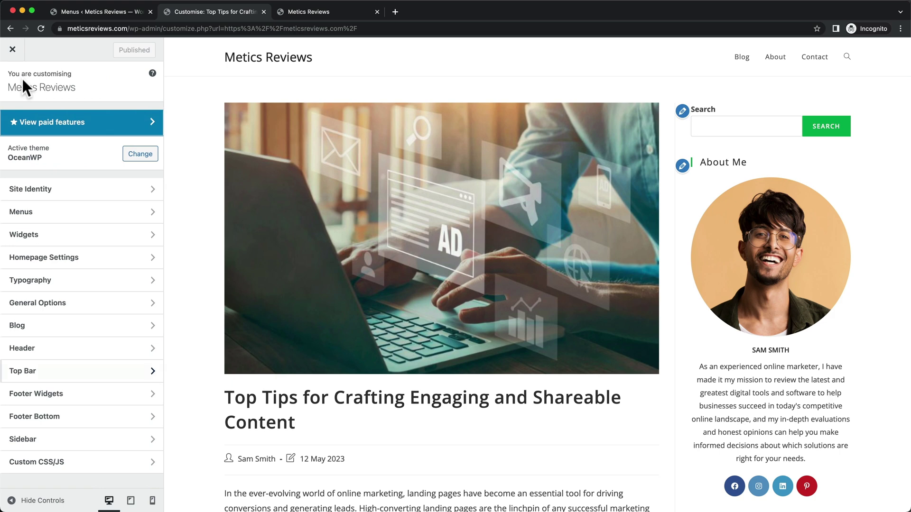
Untick Header Border Bottom under Header > General and publish the change.
click(108, 351)
click(98, 119)
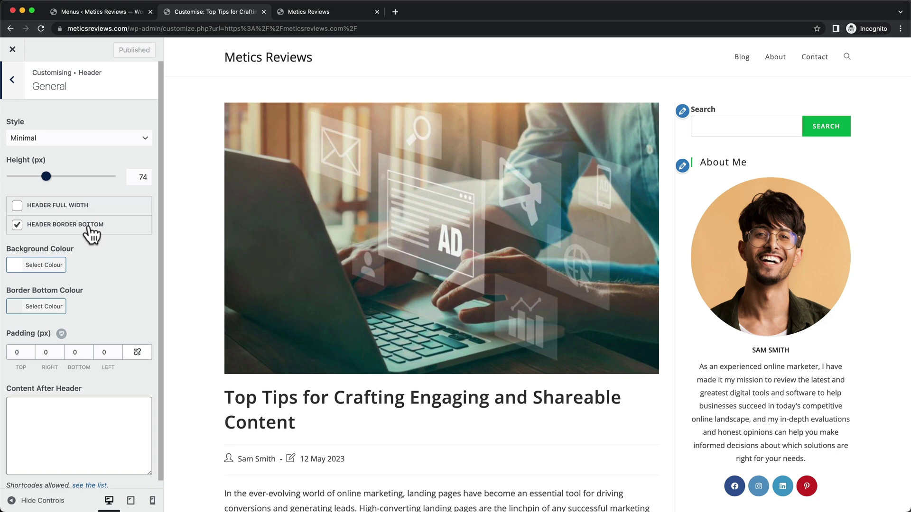
click(17, 226)
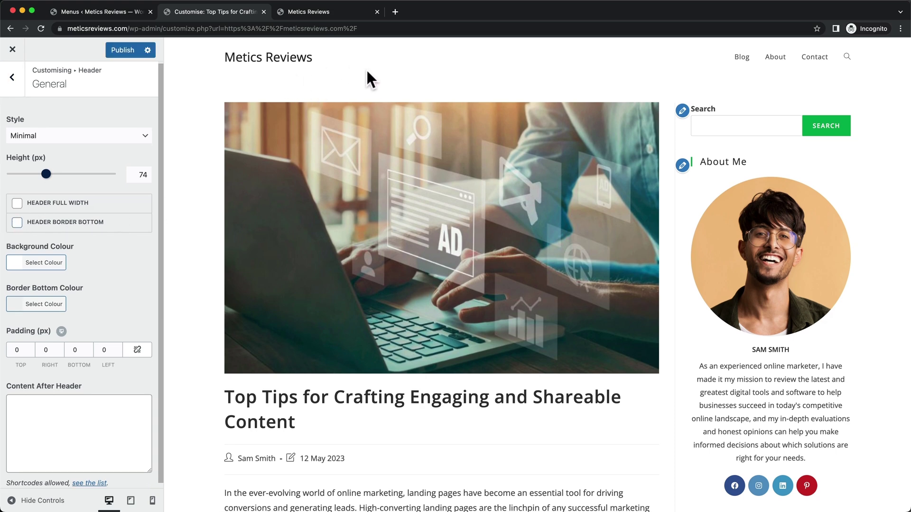
click(140, 51)
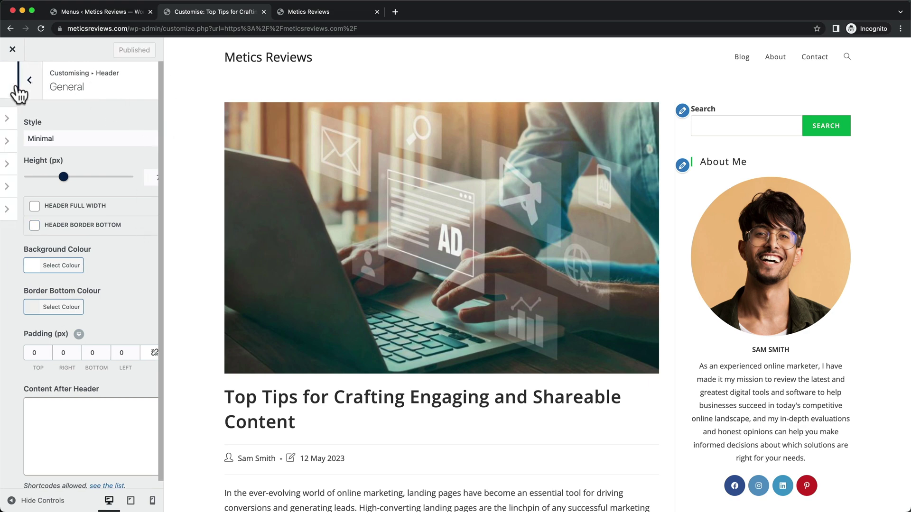
click(12, 81)
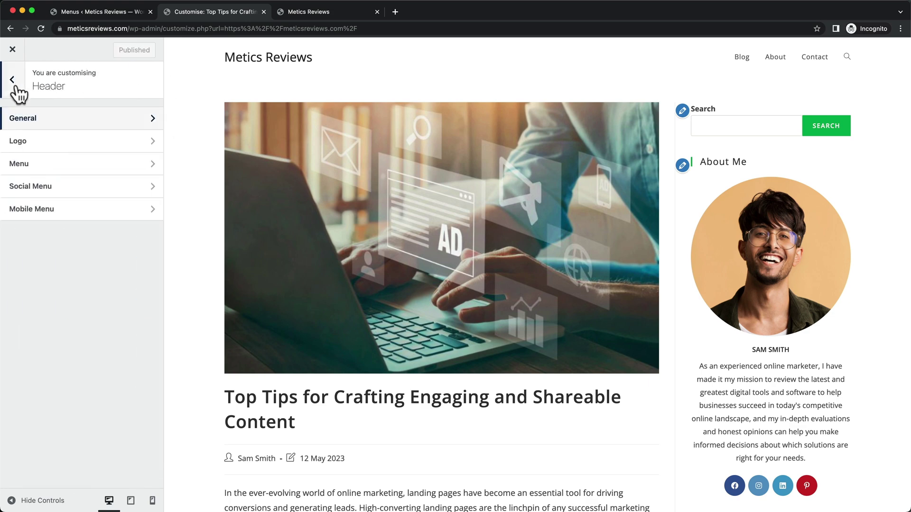
Set the header menu Links Effect to Underline From Left, matching the demo site.
click(72, 165)
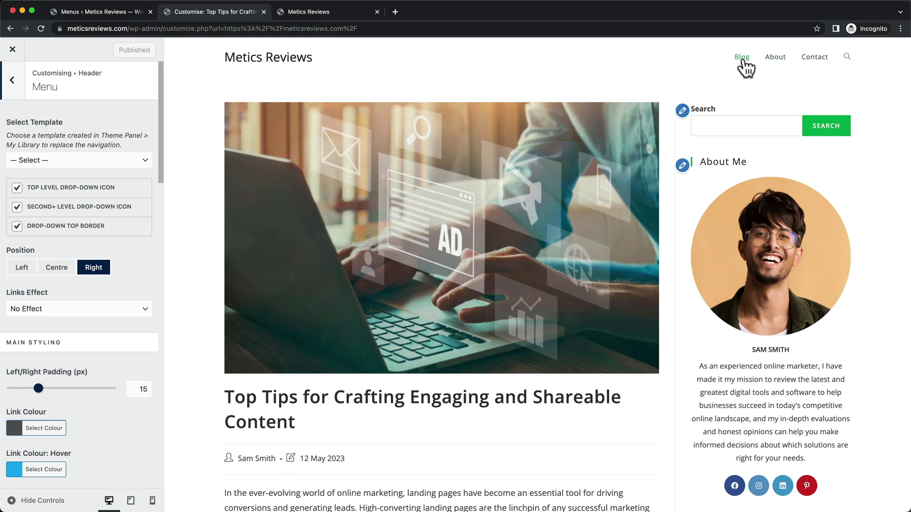
click(365, 18)
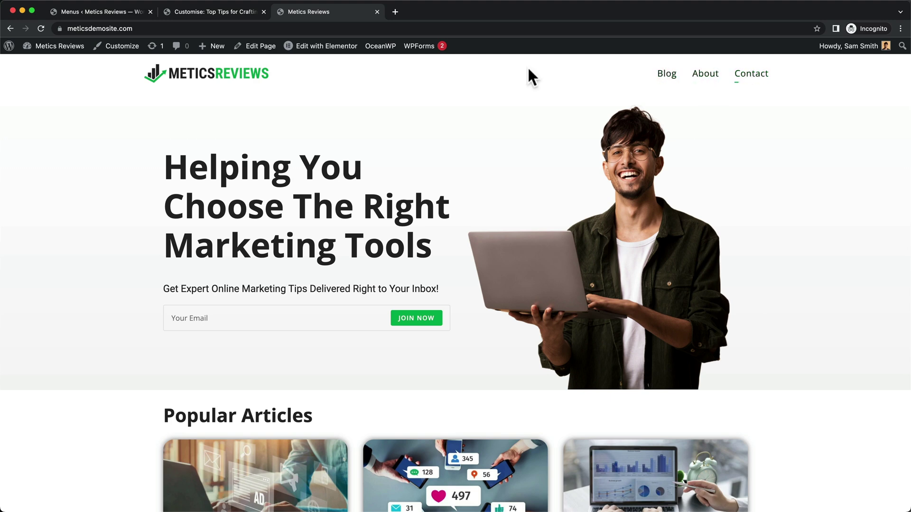
click(209, 13)
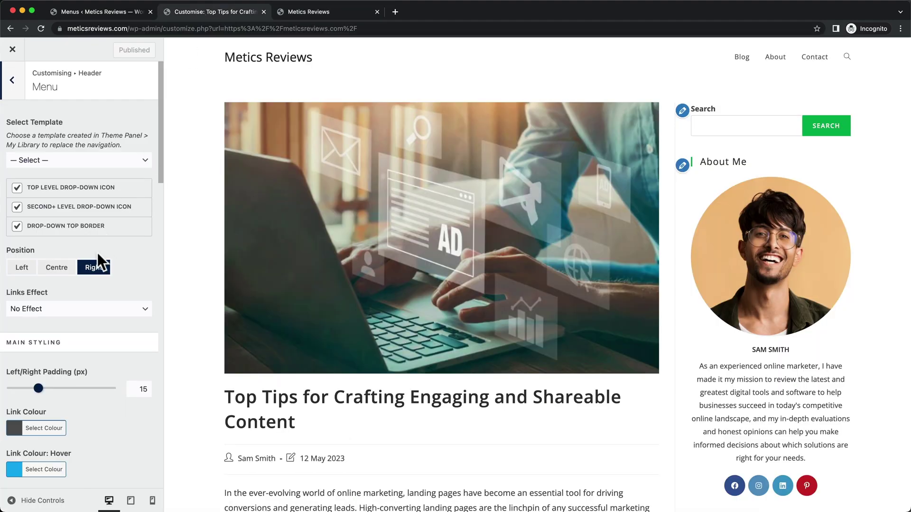
click(84, 308)
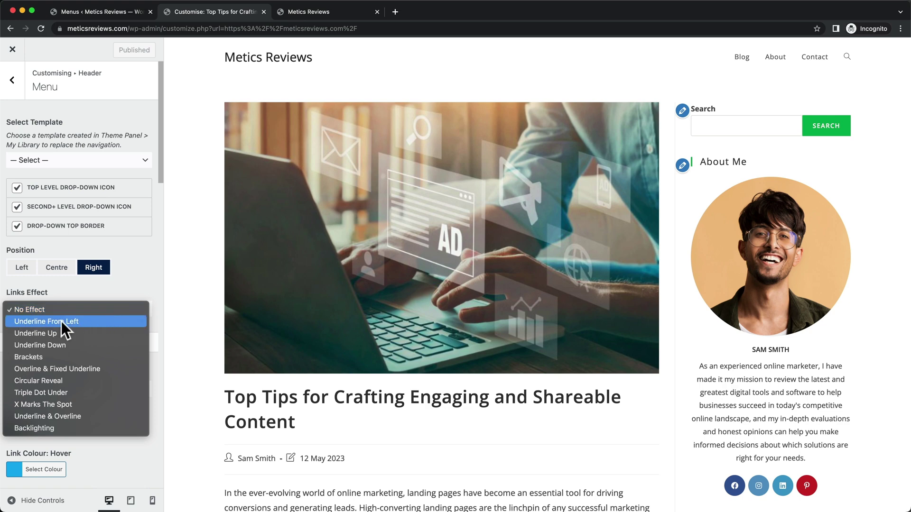
click(79, 321)
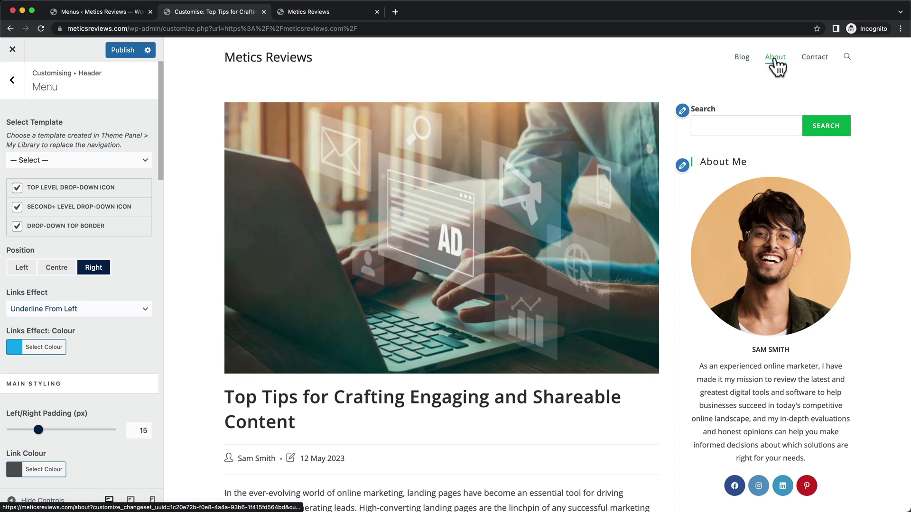
scroll(126, 337, down, 1)
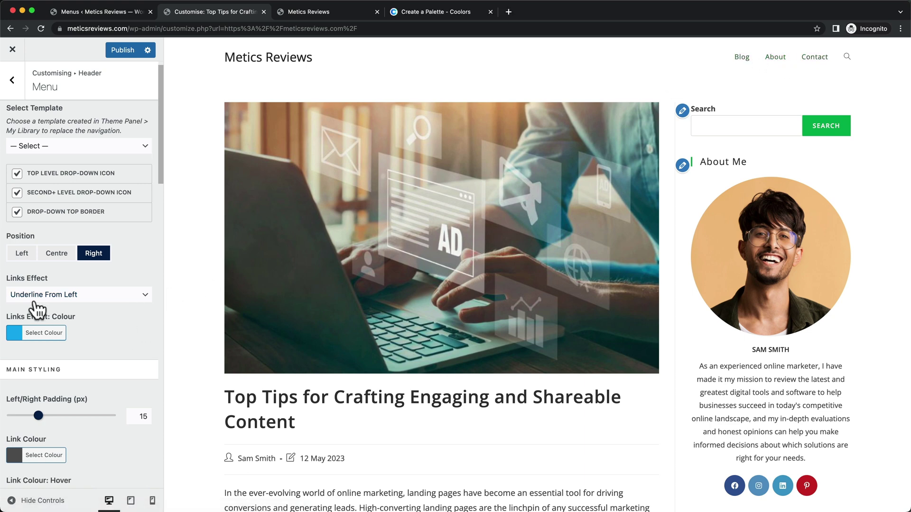
Change the Links Effect colour from #13aff0 to the Coolors green 00B150.
click(18, 336)
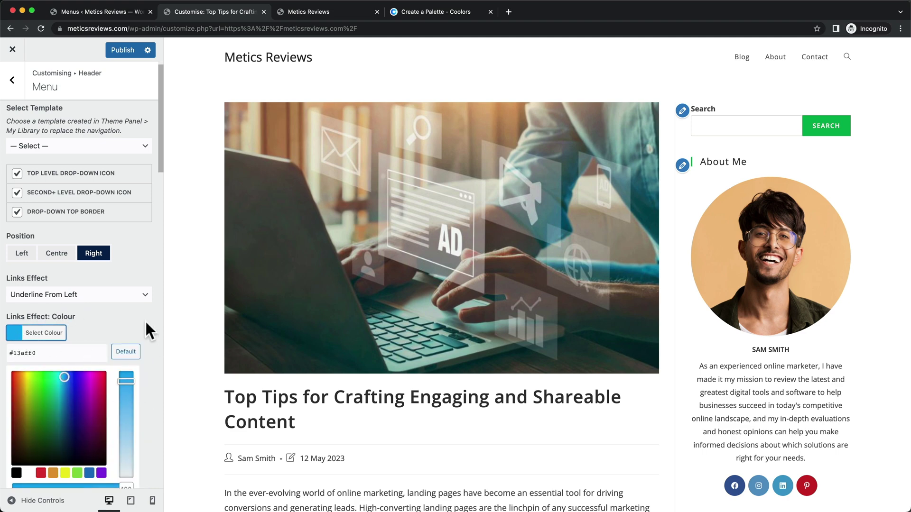
click(425, 10)
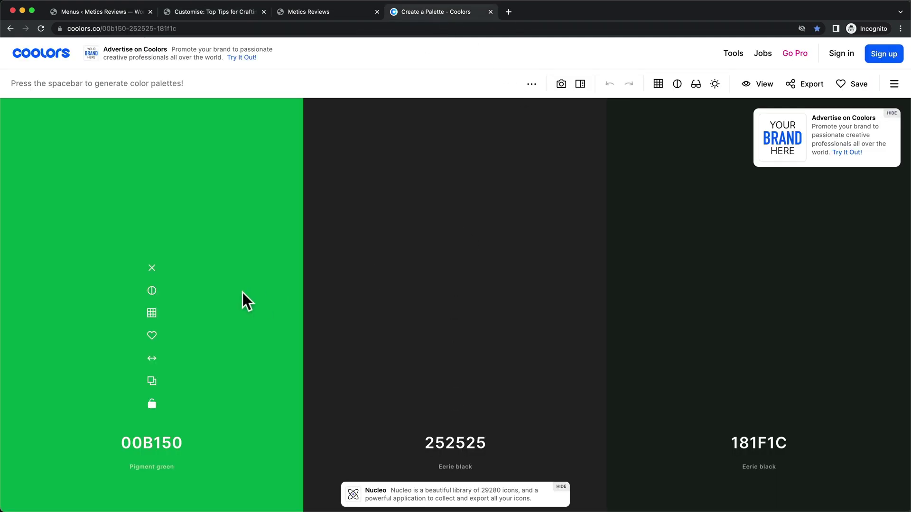
click(152, 383)
click(200, 11)
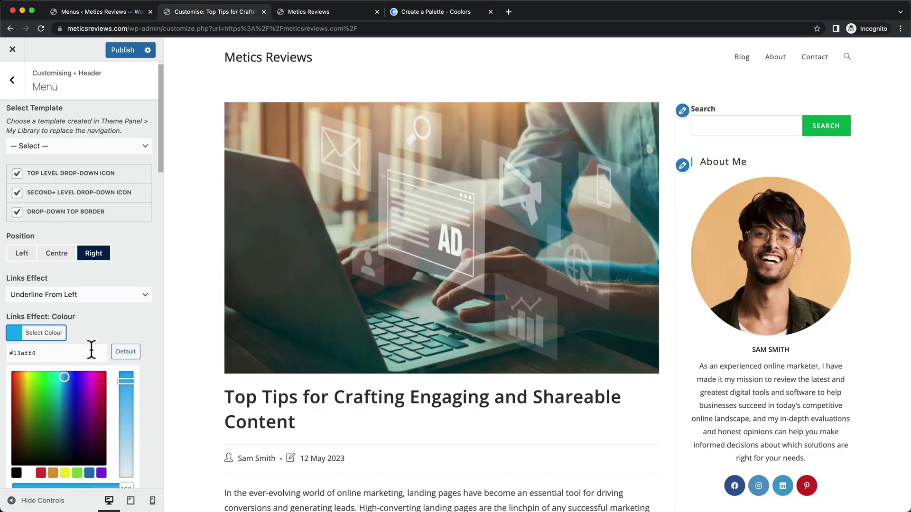
drag(53, 354, 10, 354)
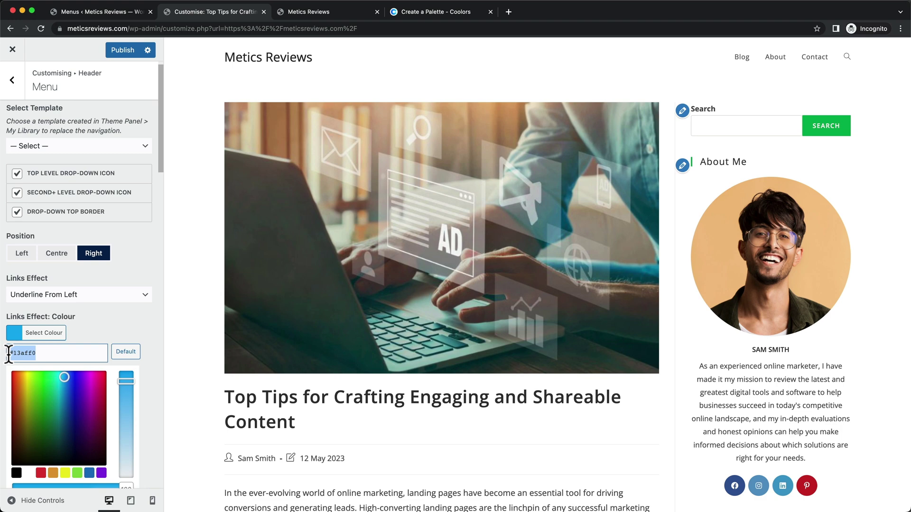
key(super+v)
scroll(153, 297, down, 1)
click(149, 301)
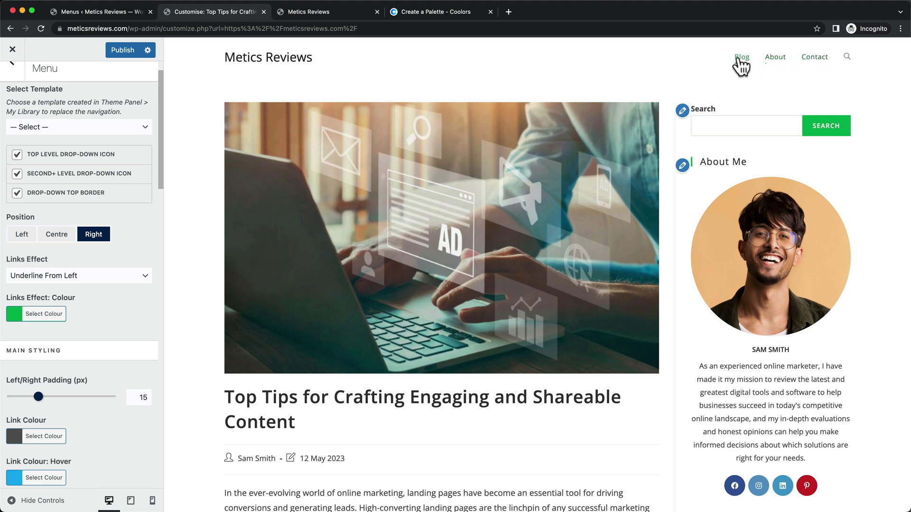
scroll(225, 258, down, 1)
scroll(107, 275, down, 4)
scroll(107, 275, down, 3)
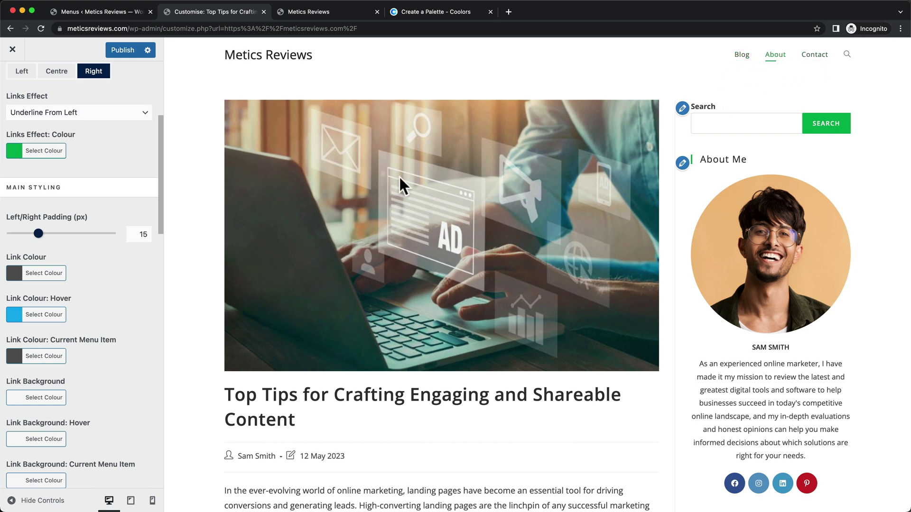
Replace the menu Link Colour #555555 with #252525 copied from the Coolors palette.
click(9, 275)
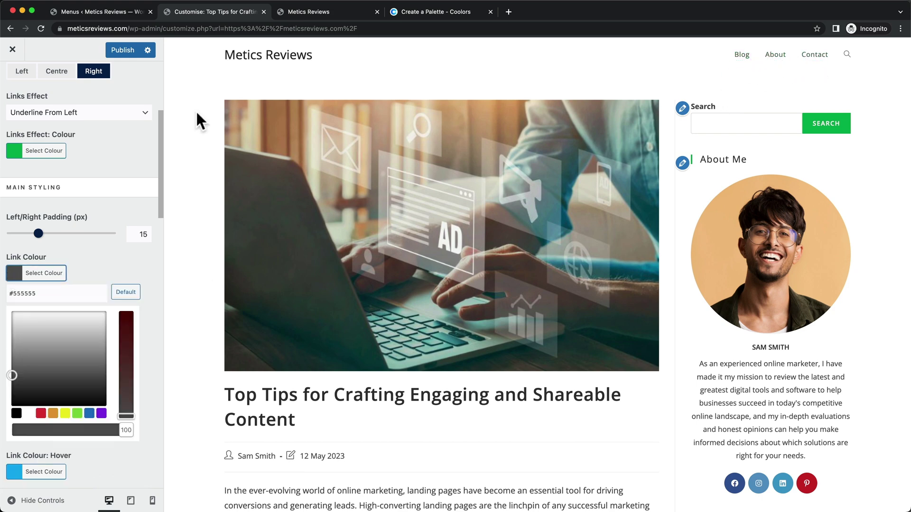
click(457, 10)
mouse_move(506, 266)
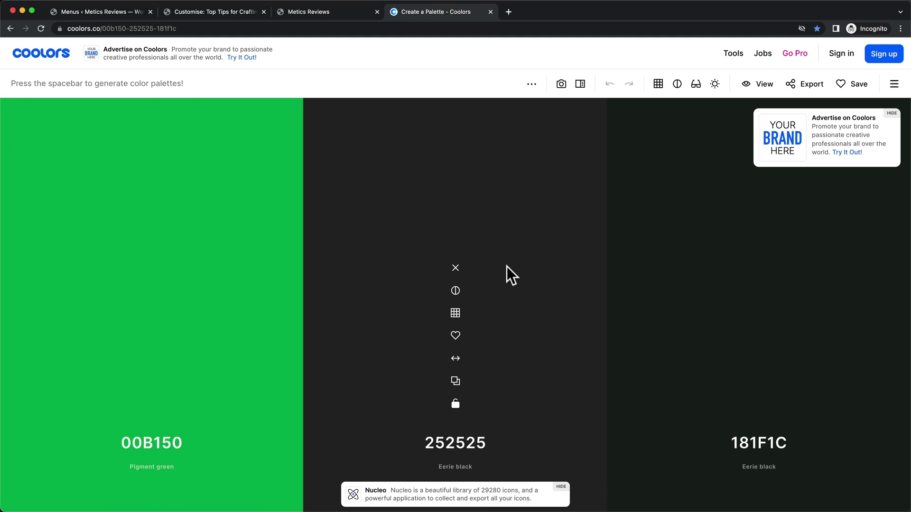
click(456, 381)
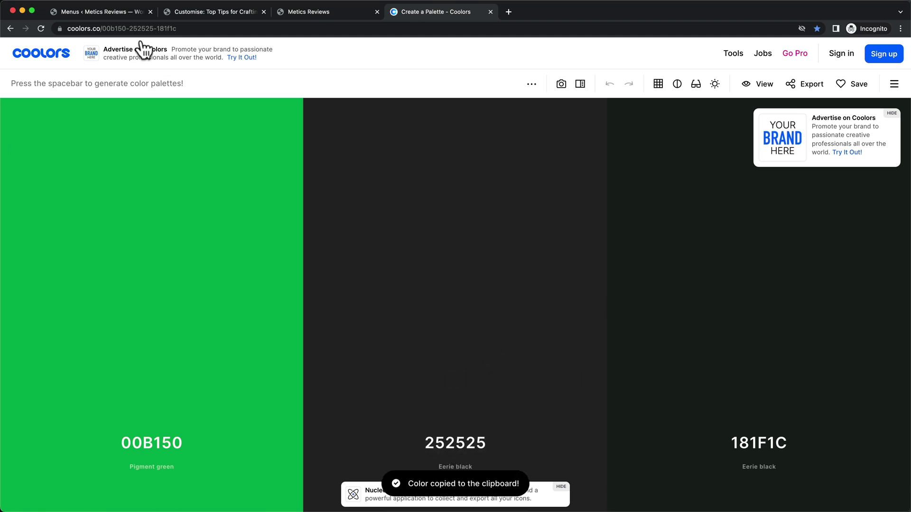
click(184, 13)
double_click(12, 293)
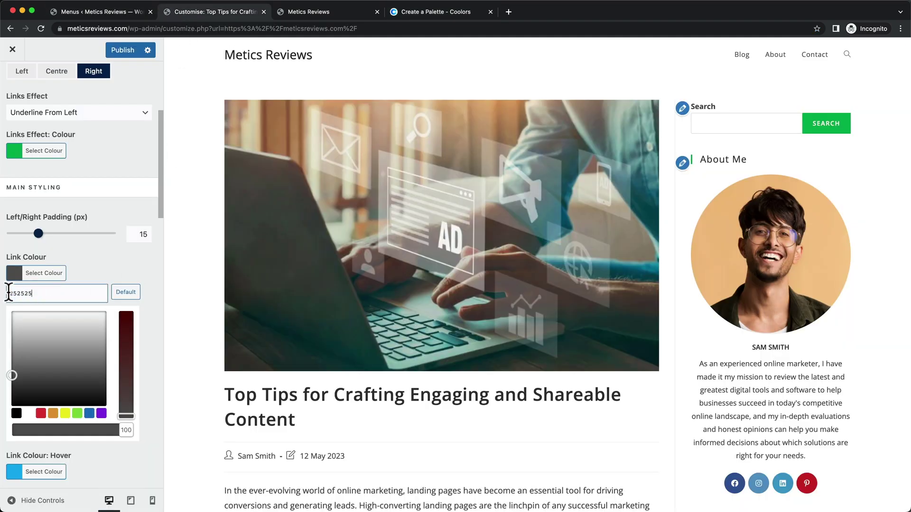
key(cmd+v)
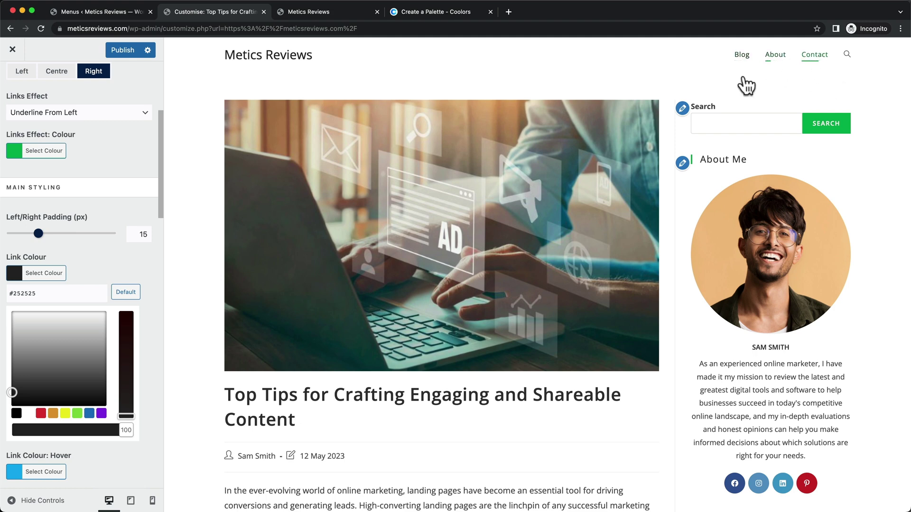
click(190, 306)
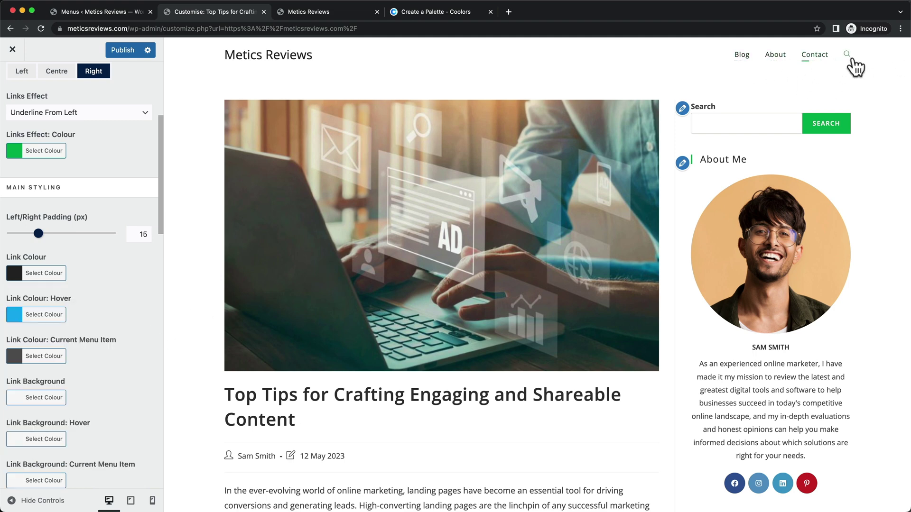
scroll(120, 332, down, 5)
scroll(129, 334, down, 9)
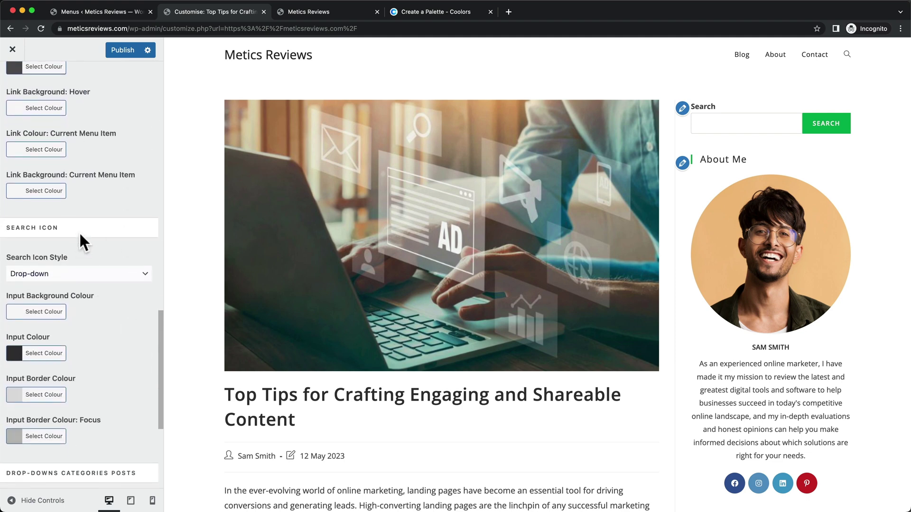
Set Search Icon Style to Disabled and publish the header changes.
click(61, 275)
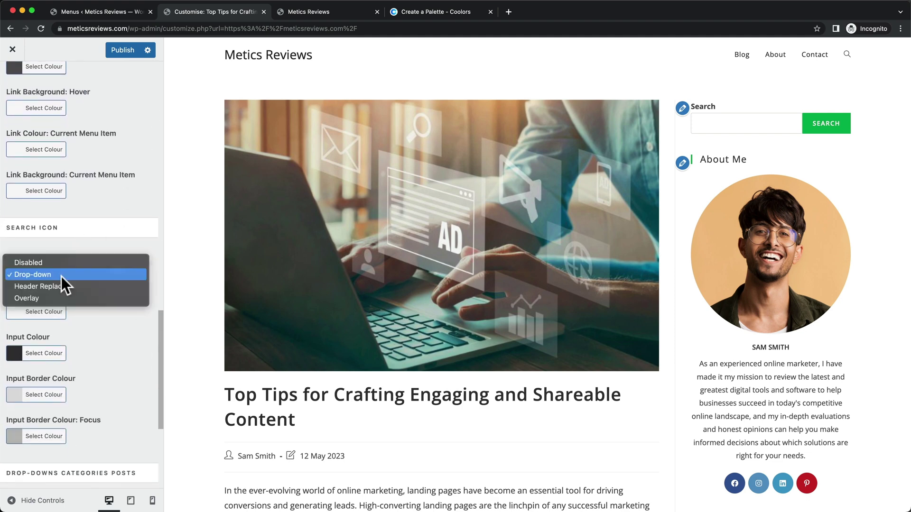
click(67, 262)
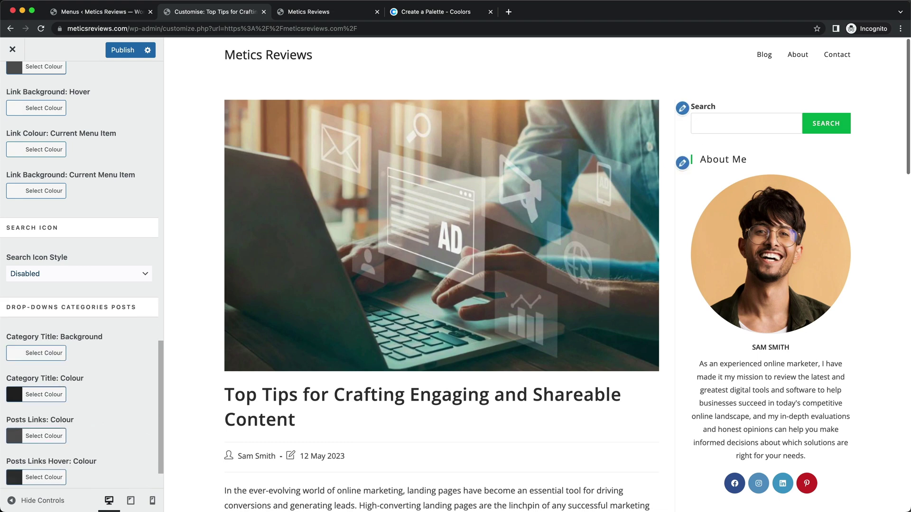
click(125, 51)
scroll(129, 320, up, 7)
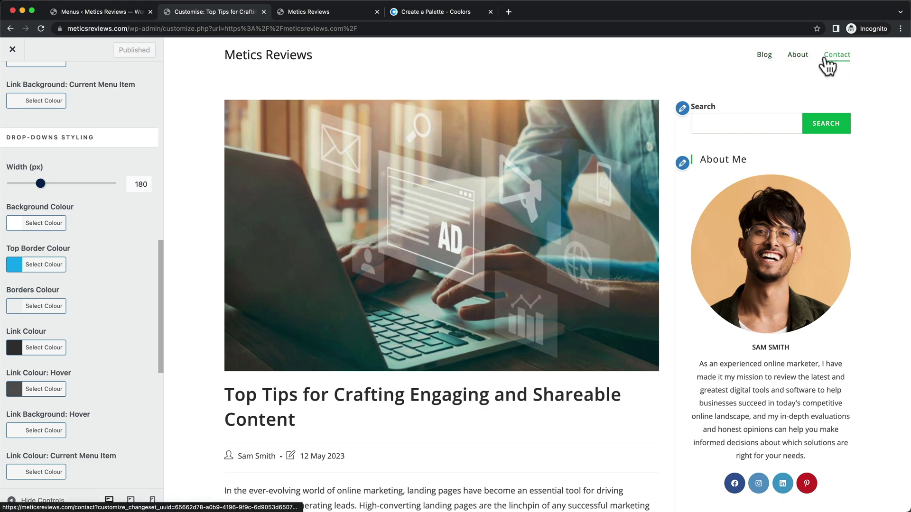
scroll(94, 228, up, 10)
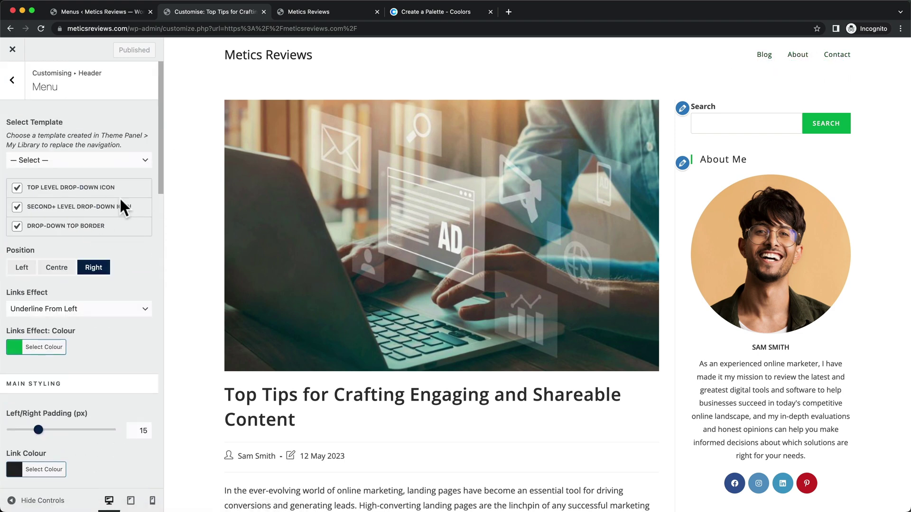
click(13, 80)
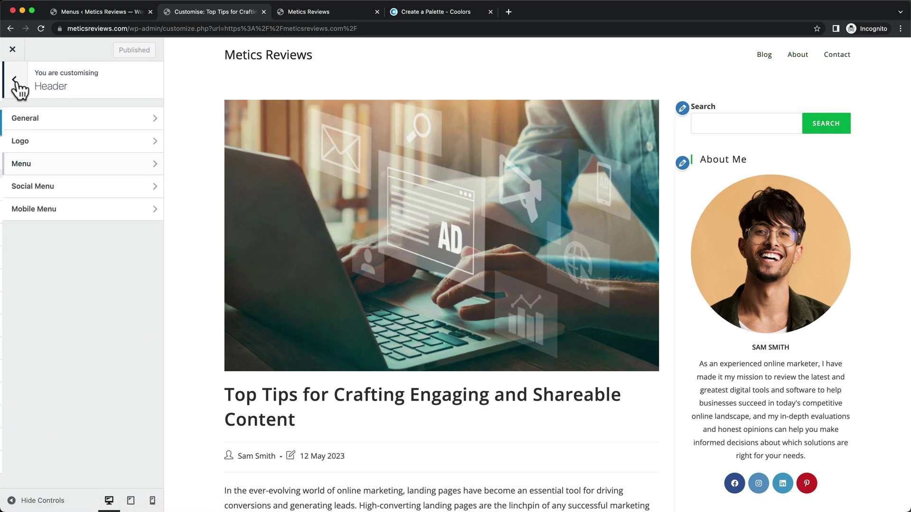
In Typography > Main Menu, change the menu font size from 13px to 17px.
click(12, 79)
click(96, 287)
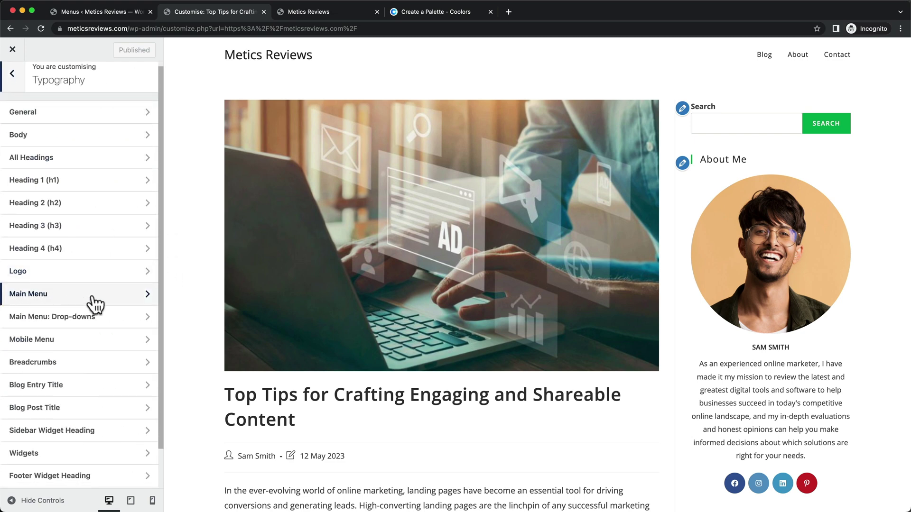
click(60, 304)
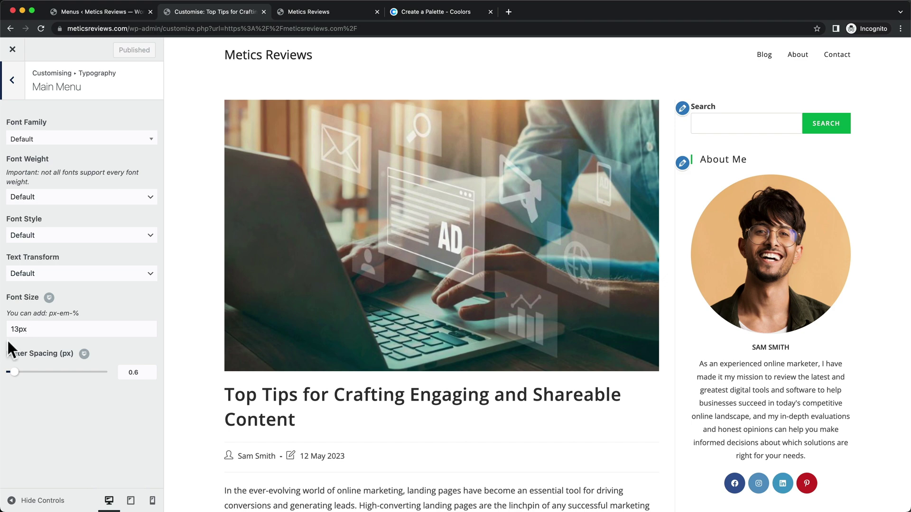
click(19, 329)
key(BackSpace)
text(7)
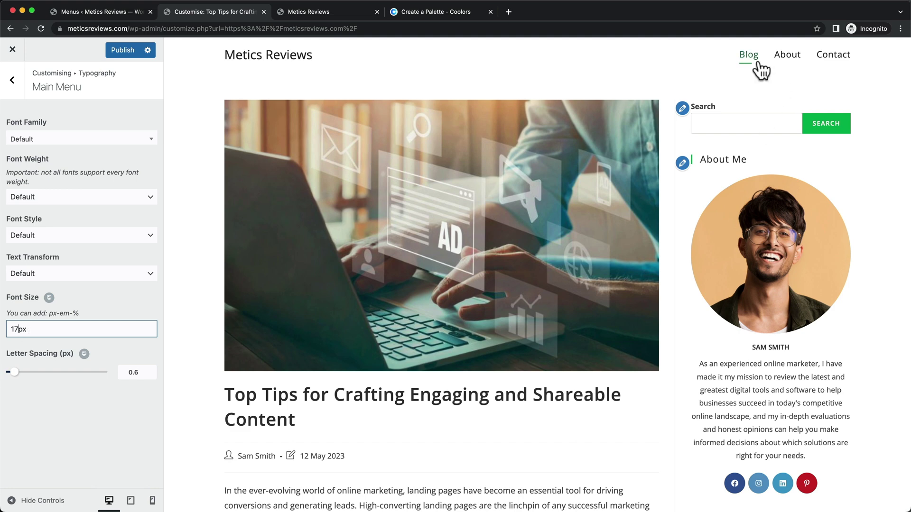